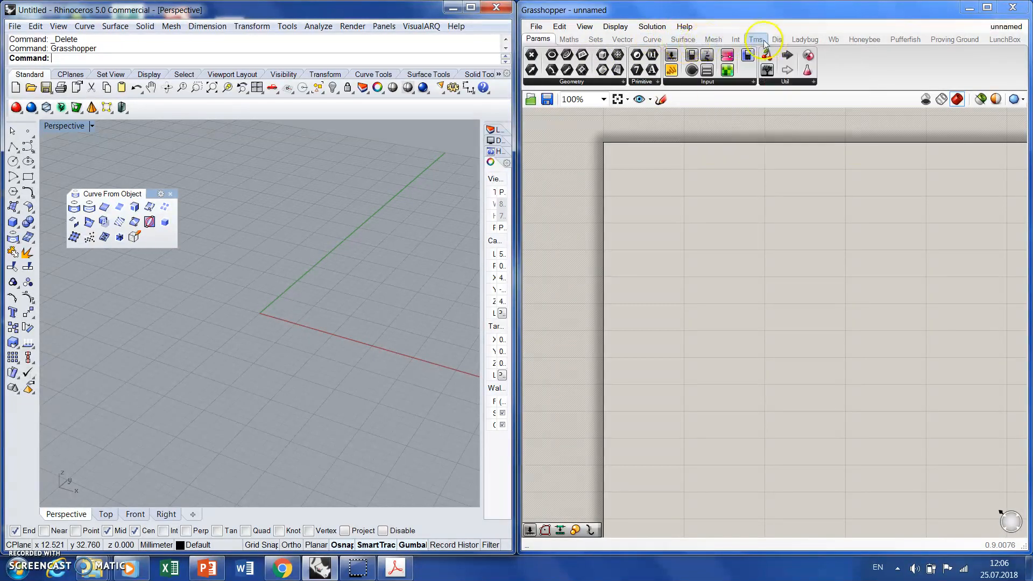
- Add a Point parameter near the canvas's upper-left corner and rename it Point 1
{"action": "mouse_move", "coordinate": [757, 43]}
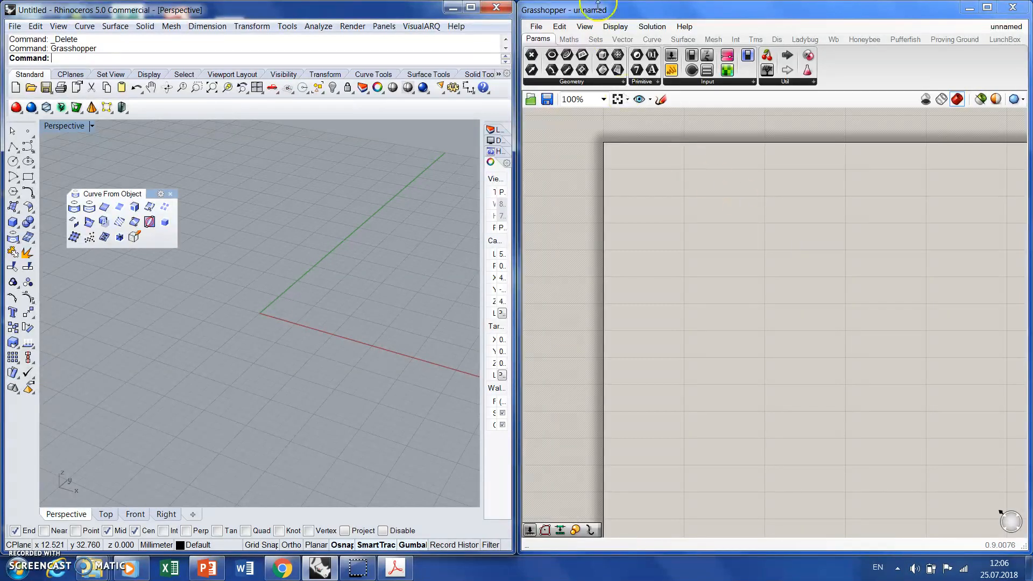
{"action": "left_click", "coordinate": [532, 55]}
{"action": "left_click_drag", "start_coordinate": [552, 53], "coordinate": [679, 208]}
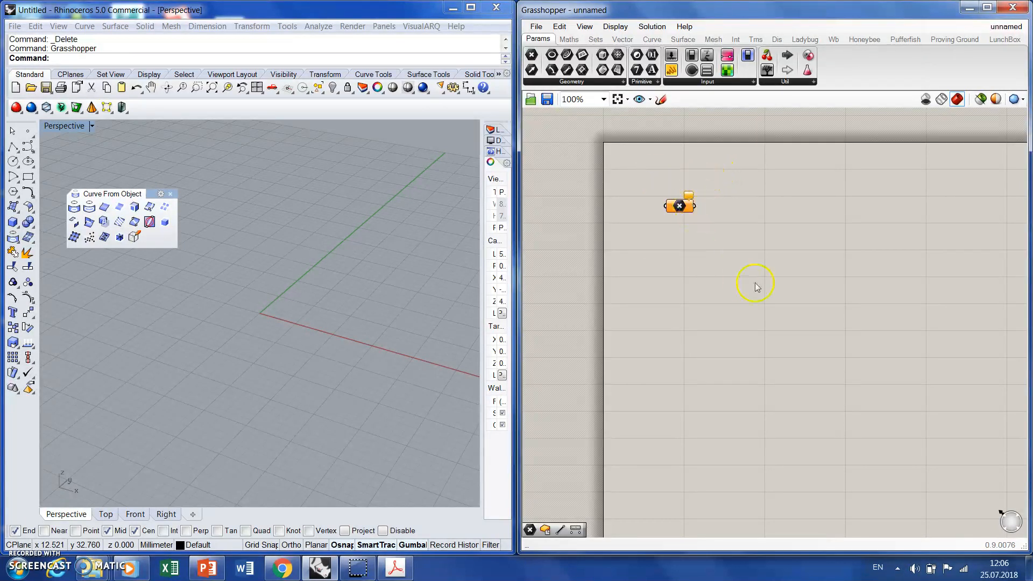
{"action": "right_click", "coordinate": [683, 207]}
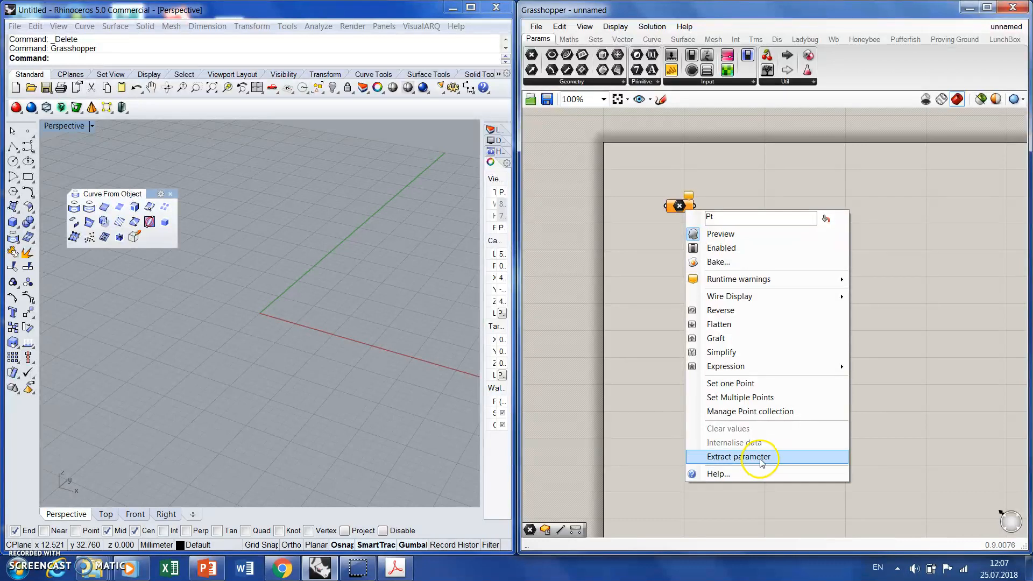
{"action": "double_click", "coordinate": [757, 220]}
{"action": "type", "text": "Points"}
{"action": "key", "text": "Return"}
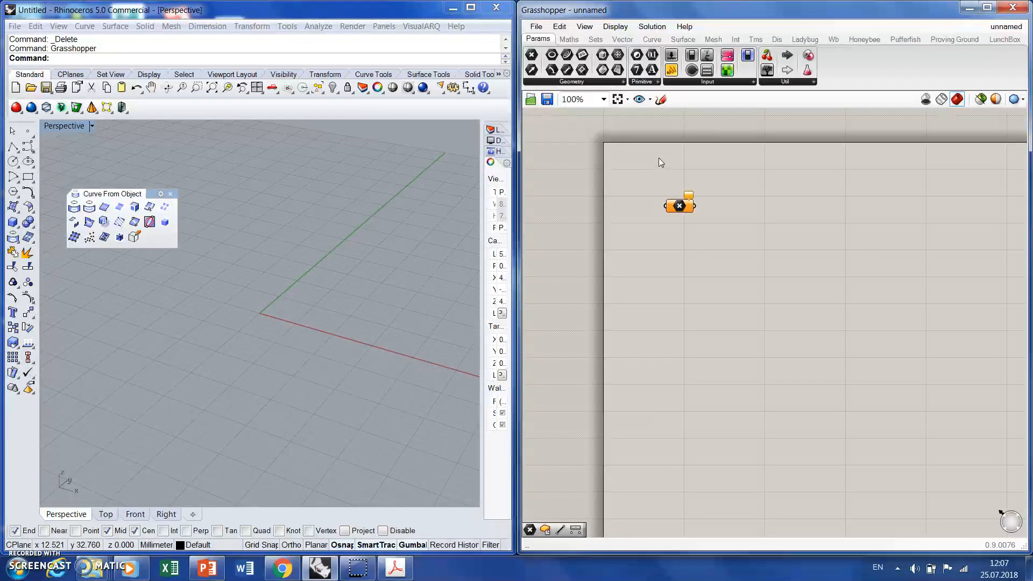
- Close the floating Curve From Object toolbar and place a point object in Perspective, on the outer side of the green axis near the origin
{"action": "left_click", "coordinate": [170, 194]}
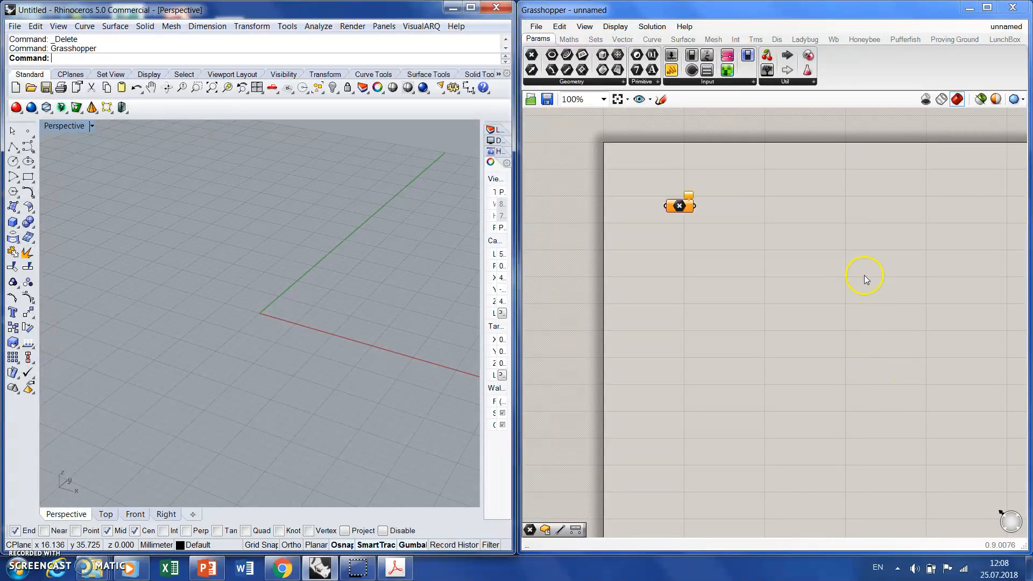
{"action": "left_click", "coordinate": [27, 131]}
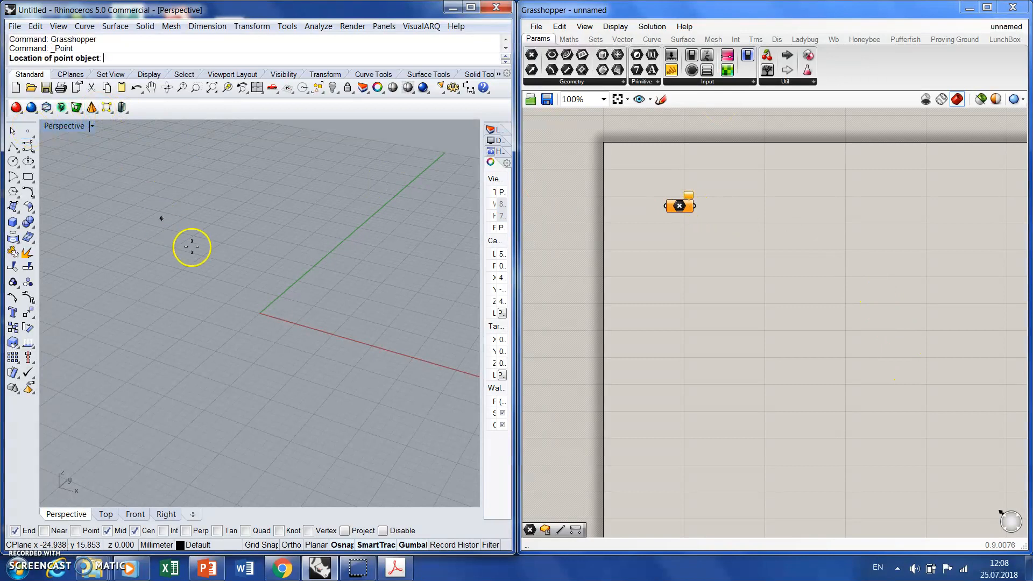
{"action": "left_click", "coordinate": [244, 254]}
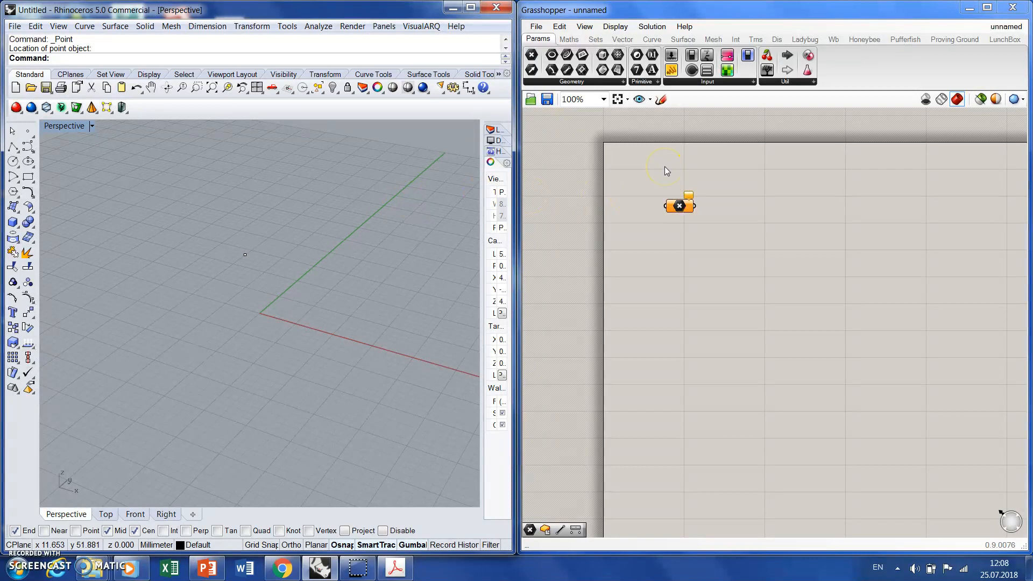
- Set the Point 1 parameter to reference the single point object in the Perspective view
{"action": "right_click", "coordinate": [678, 206]}
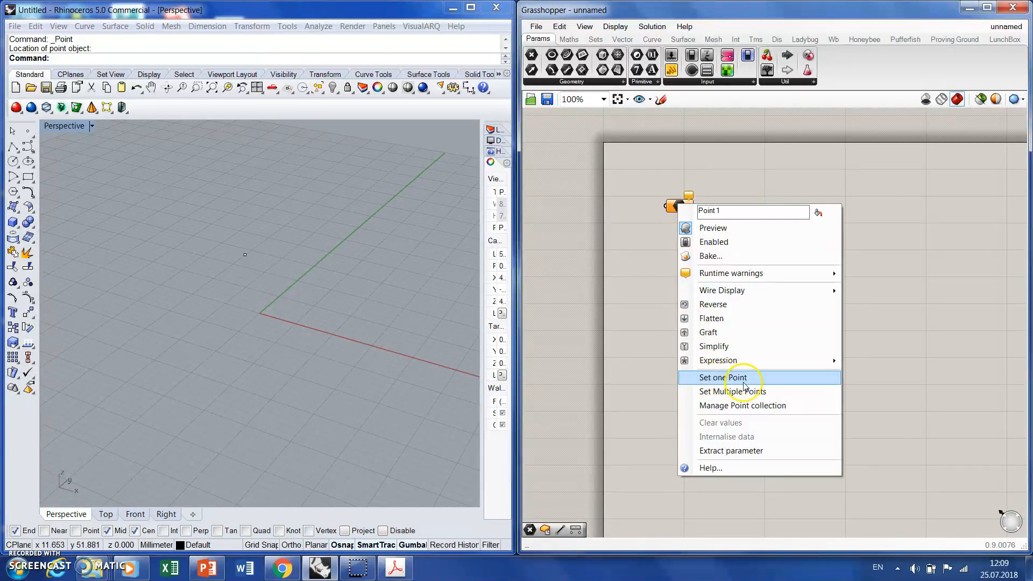
{"action": "left_click", "coordinate": [762, 379]}
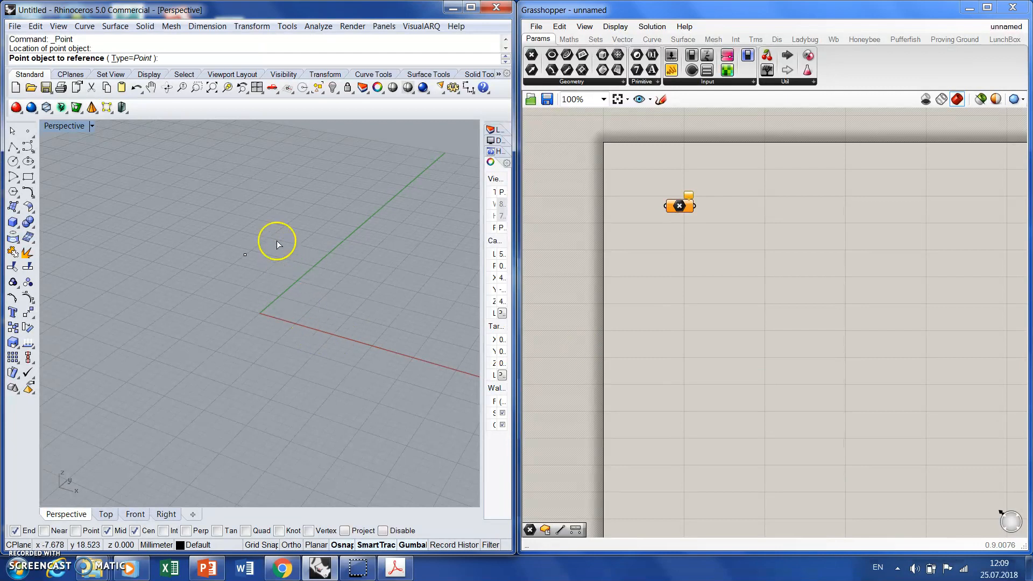
{"action": "left_click_drag", "start_coordinate": [210, 268], "coordinate": [206, 287]}
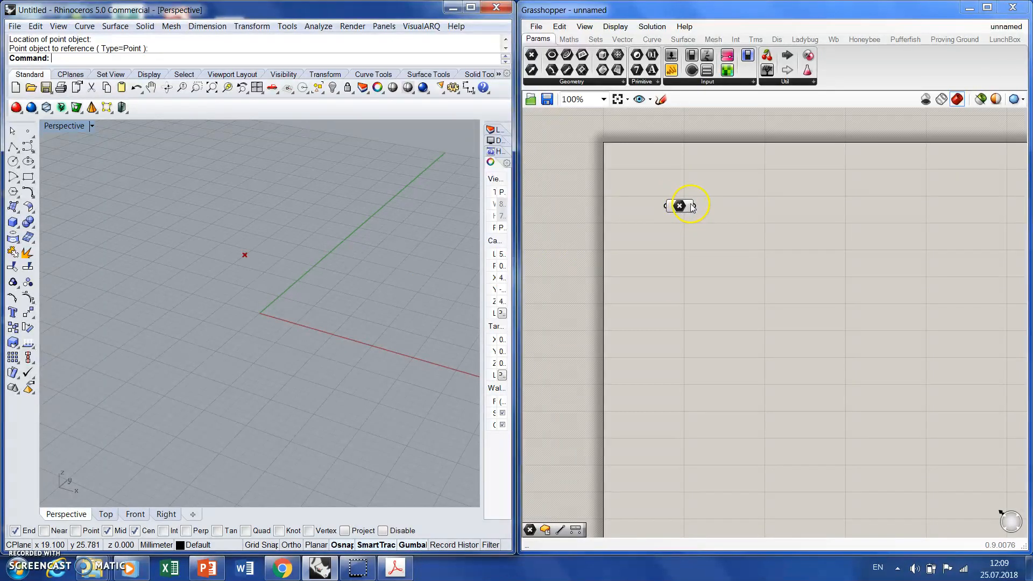
- Add a second Point parameter to the canvas, directly below Point 1
{"action": "mouse_move", "coordinate": [692, 208]}
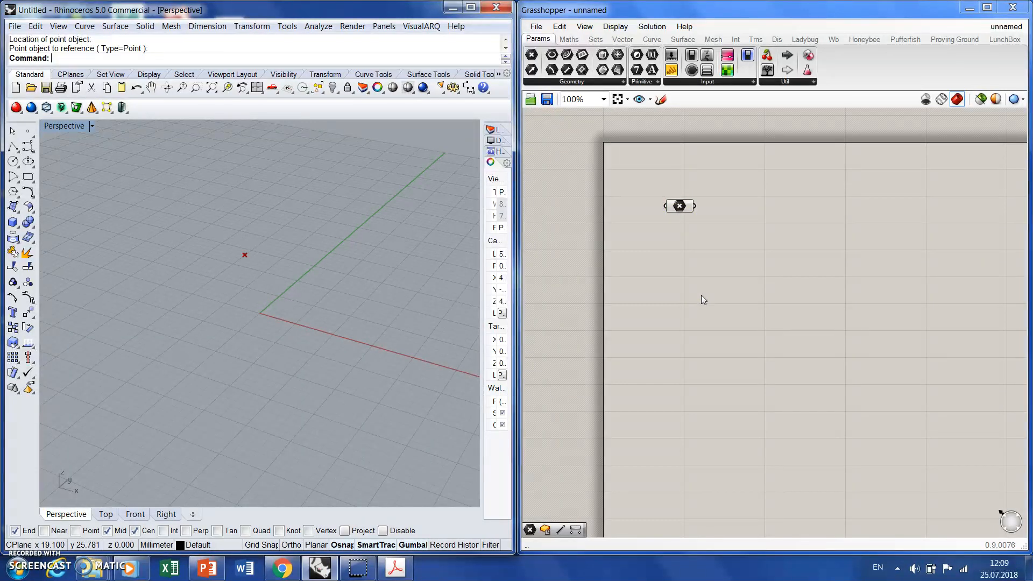
{"action": "left_click", "coordinate": [532, 55]}
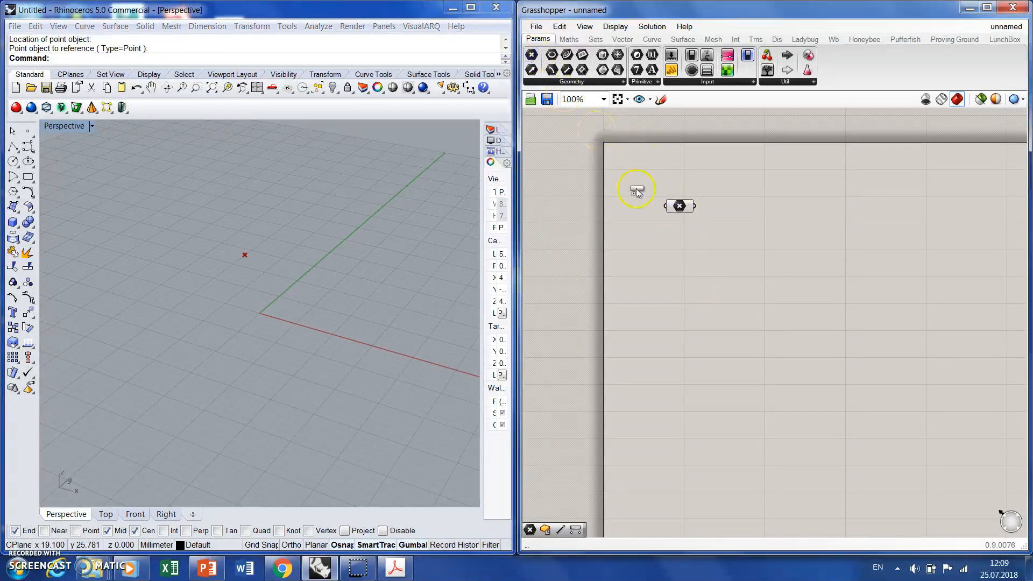
{"action": "left_click", "coordinate": [675, 261]}
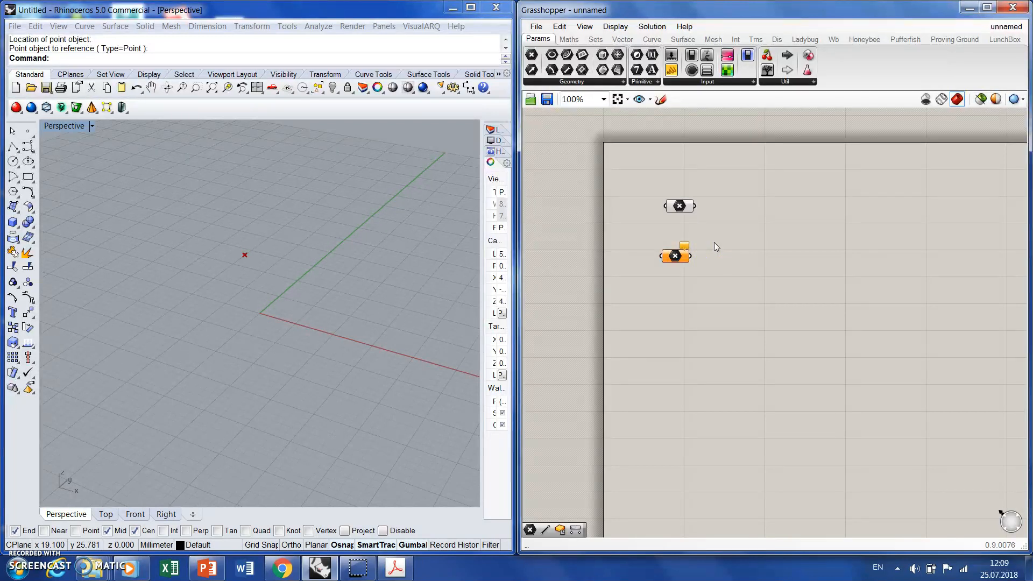
- Select the Point 1 parameter to check which point it highlights in the Perspective view, then deselect it
{"action": "mouse_move", "coordinate": [685, 248]}
{"action": "left_click", "coordinate": [691, 207]}
{"action": "left_click", "coordinate": [750, 338]}
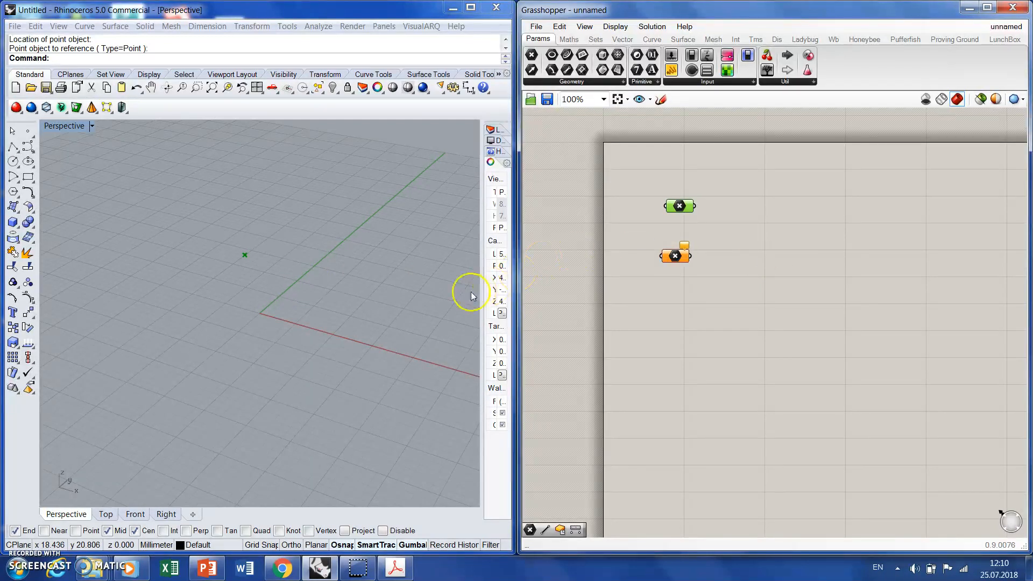
{"action": "left_click", "coordinate": [817, 247]}
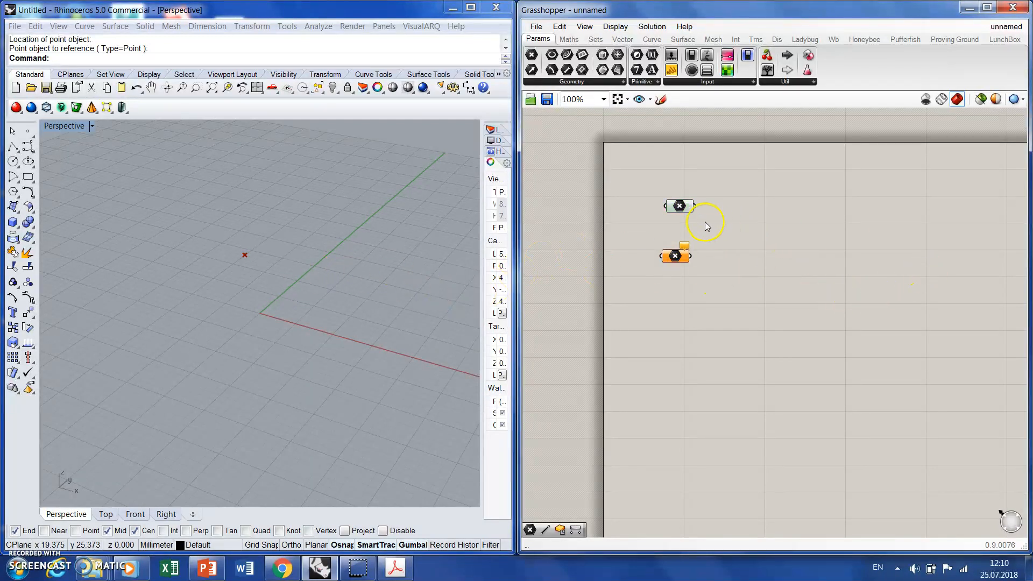
- Disable the viewport preview of the Point 1 parameter
{"action": "mouse_move", "coordinate": [686, 211]}
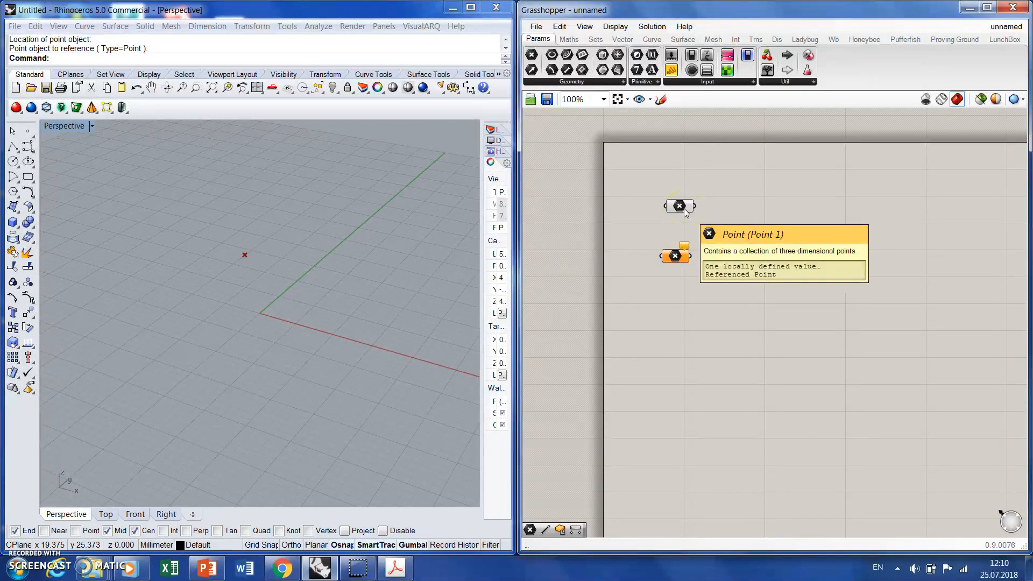
{"action": "left_click", "coordinate": [679, 206]}
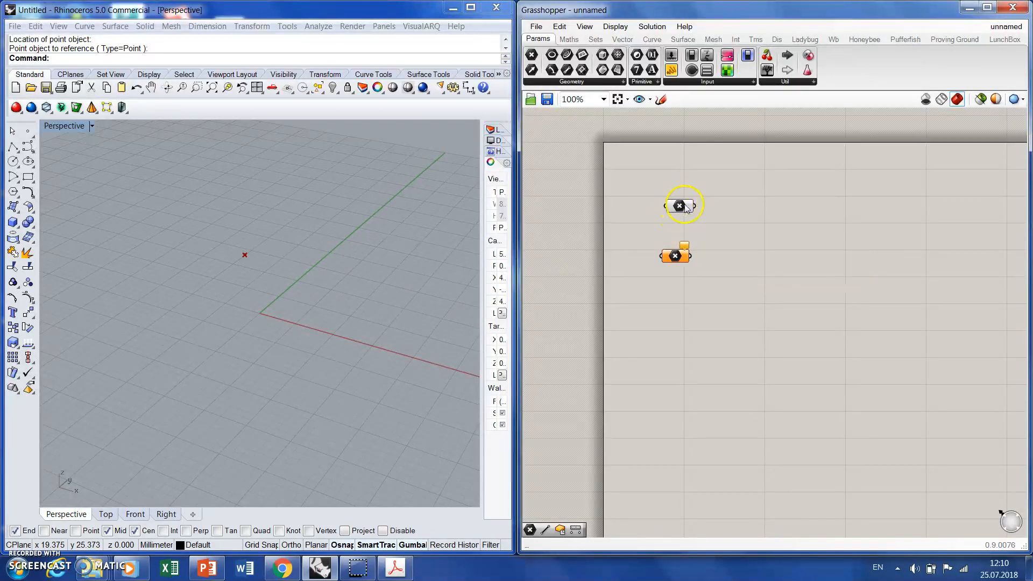
{"action": "middle_click", "coordinate": [686, 211]}
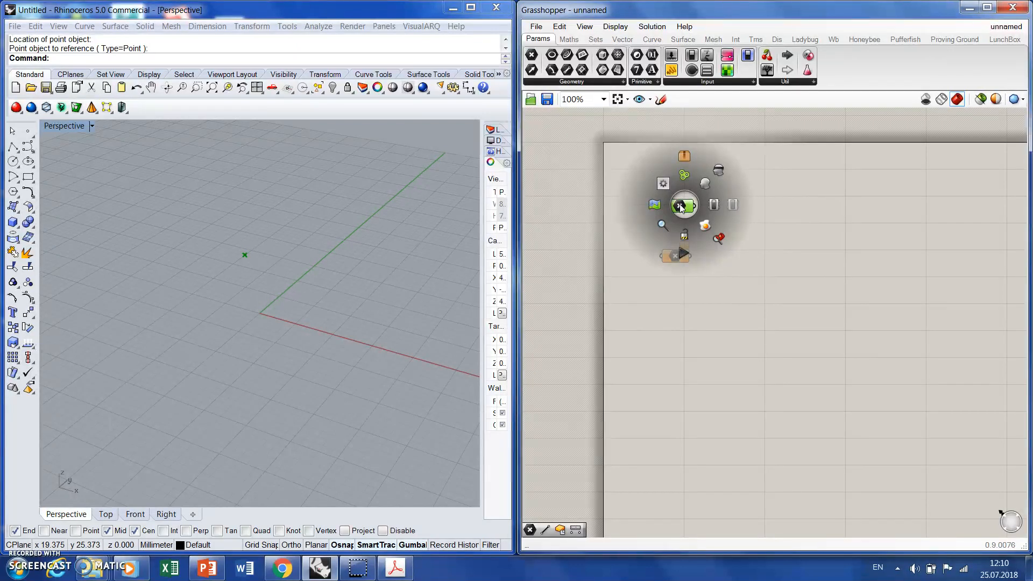
{"action": "left_click", "coordinate": [720, 171]}
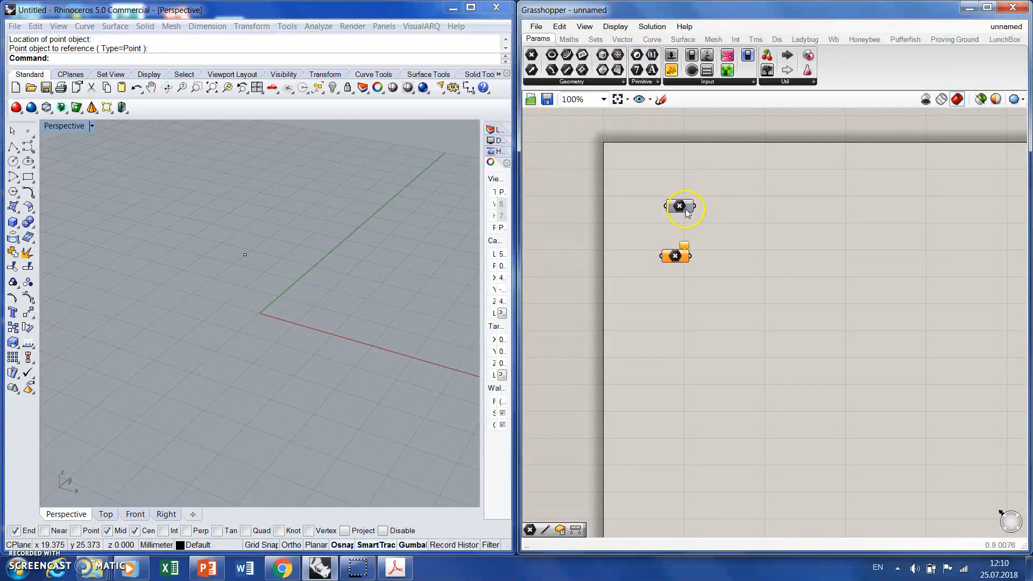
- Enable the viewport preview of the Point 1 parameter again and deselect it
{"action": "mouse_move", "coordinate": [686, 211]}
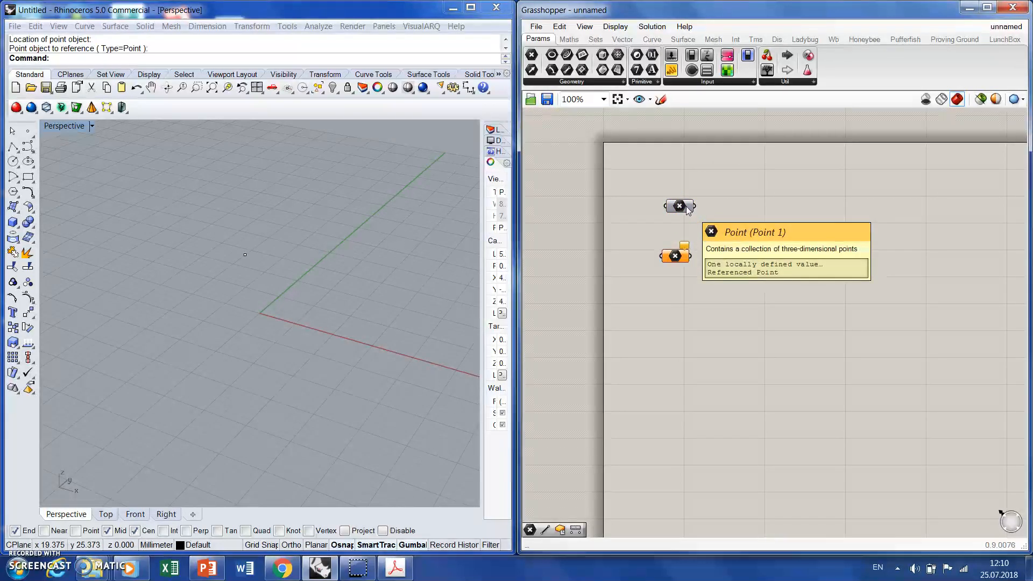
{"action": "middle_click", "coordinate": [686, 206]}
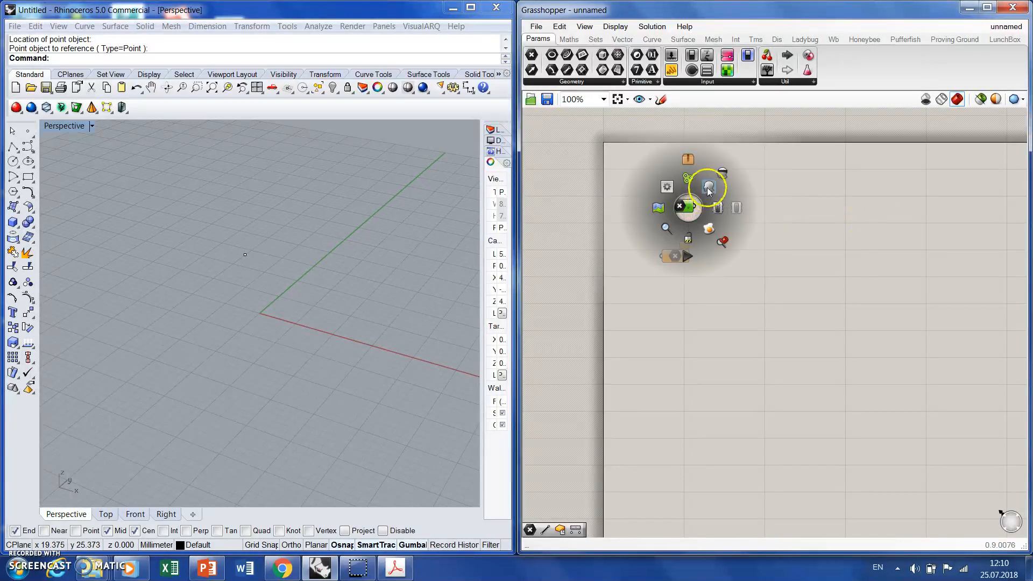
{"action": "left_click", "coordinate": [708, 190]}
{"action": "left_click", "coordinate": [783, 216]}
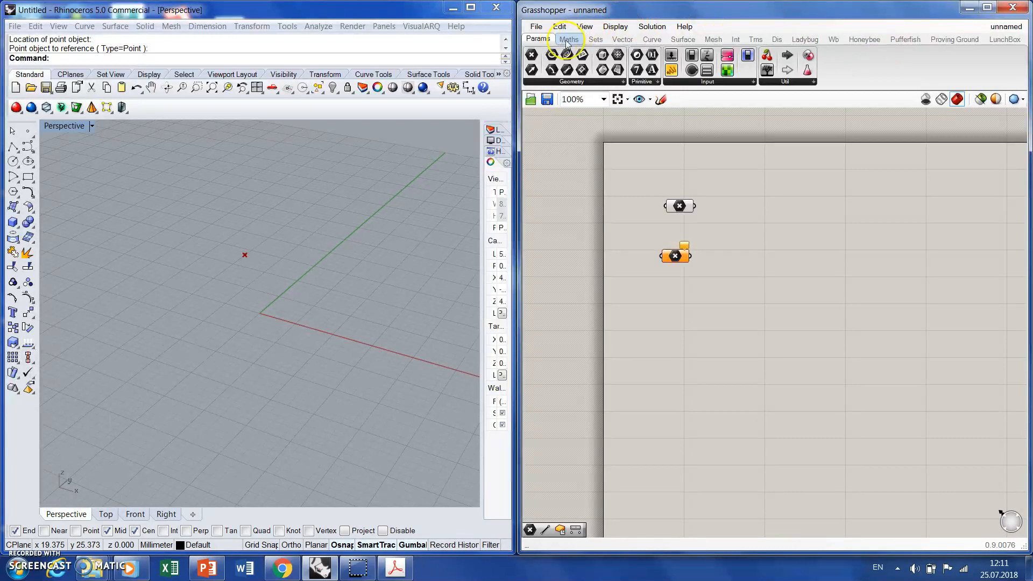
{"action": "left_click", "coordinate": [735, 39]}
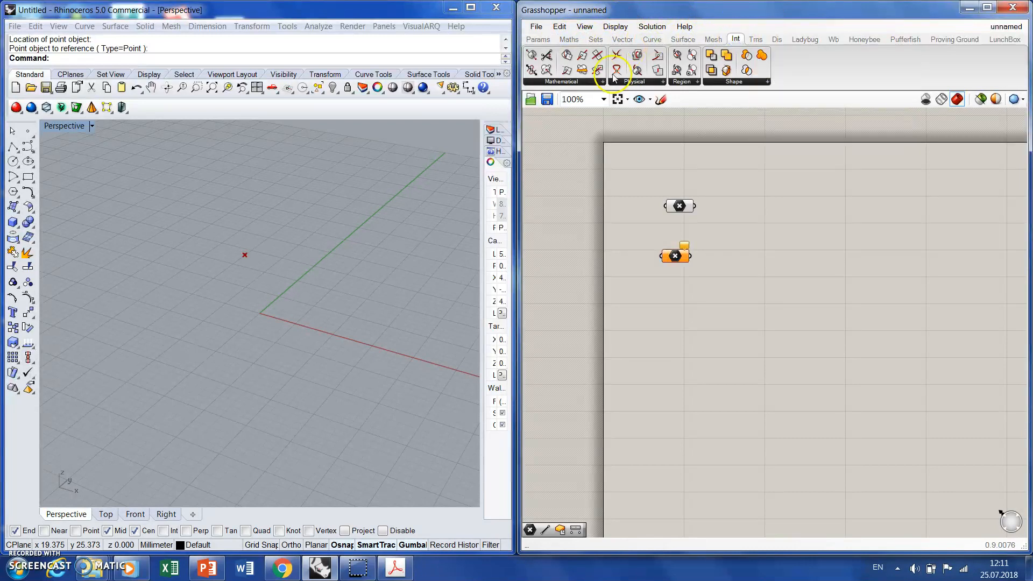
{"action": "left_click", "coordinate": [634, 81]}
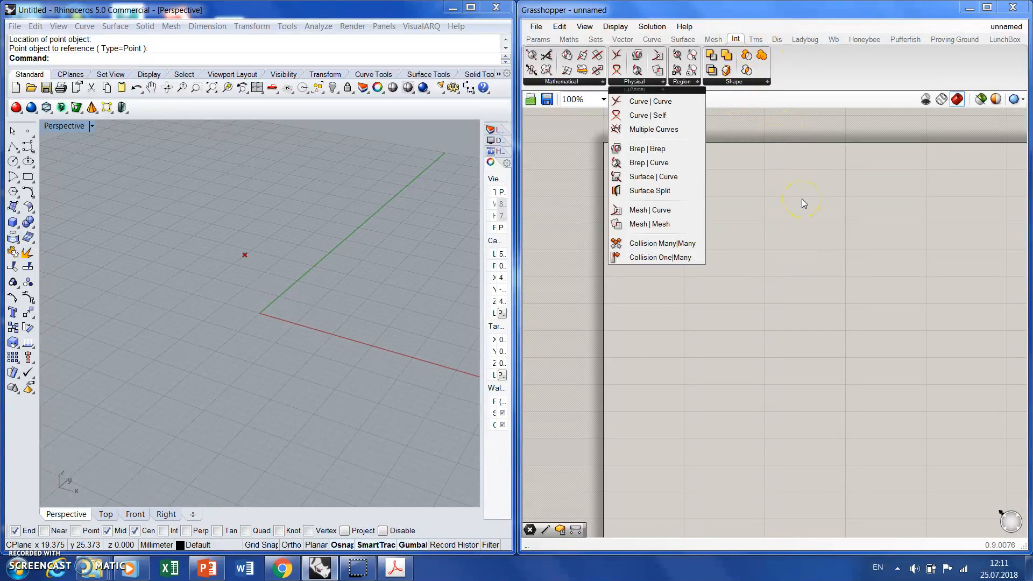
{"action": "left_click", "coordinate": [809, 217]}
- Search the components for "point", add a third Point parameter, and move it below the other two
{"action": "double_click", "coordinate": [809, 217]}
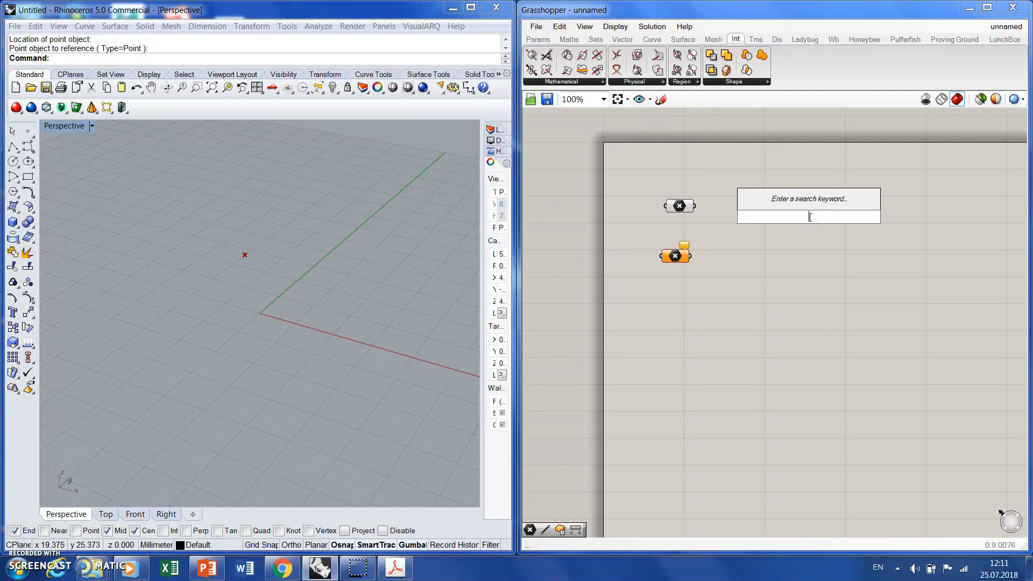
{"action": "type", "text": "point"}
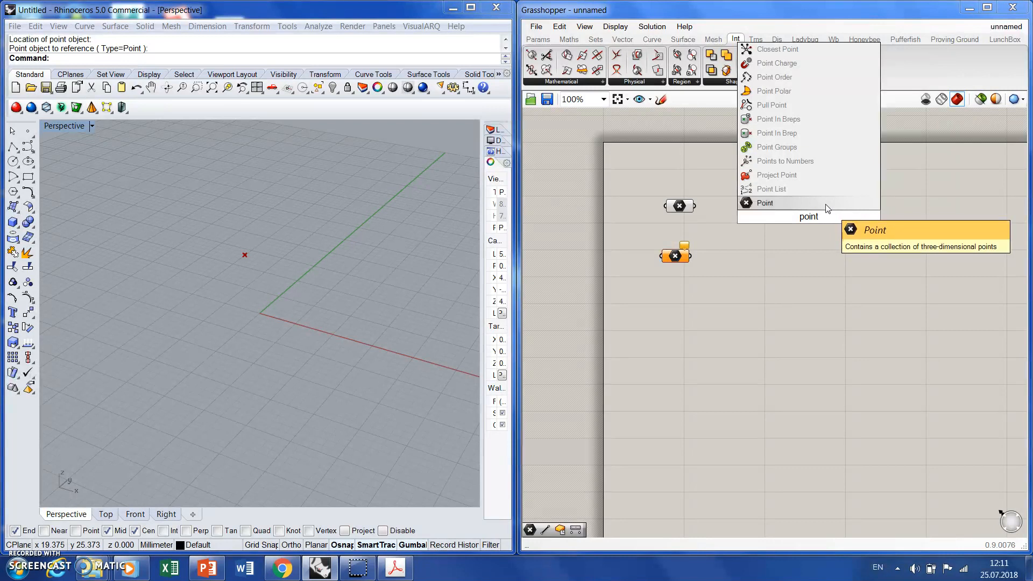
{"action": "left_click", "coordinate": [827, 204]}
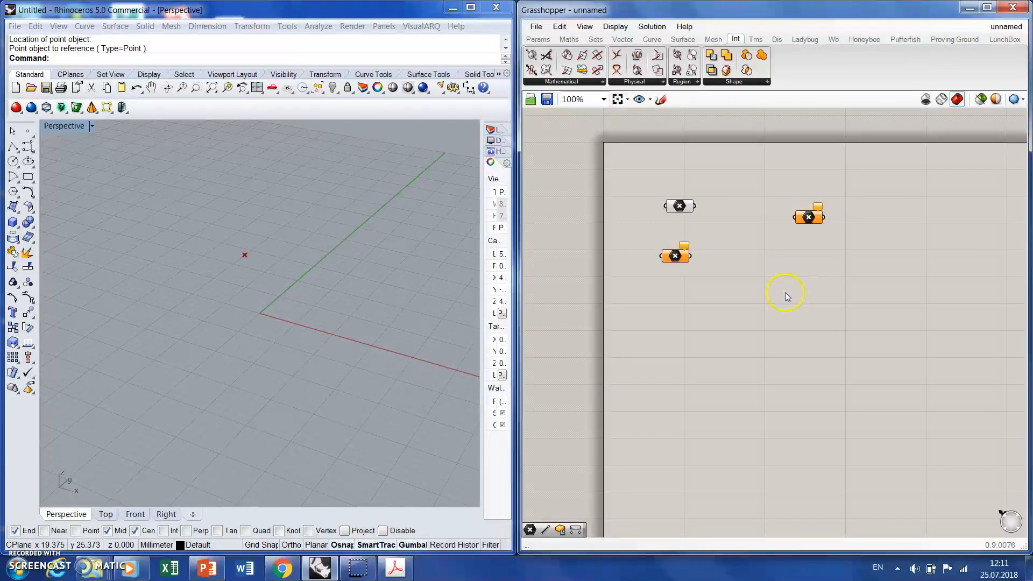
{"action": "left_click_drag", "start_coordinate": [810, 213], "coordinate": [681, 329]}
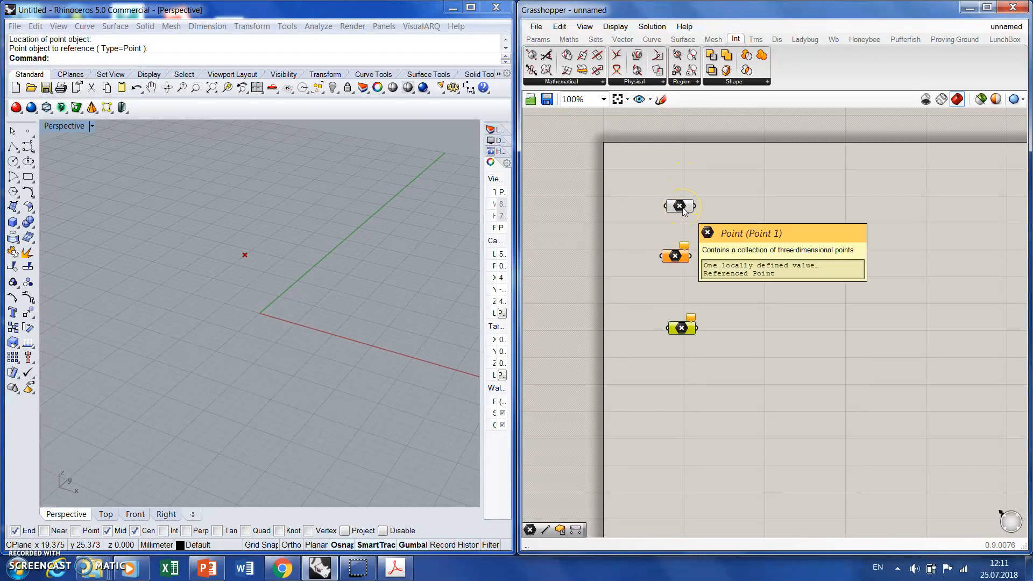
{"action": "left_click", "coordinate": [791, 237]}
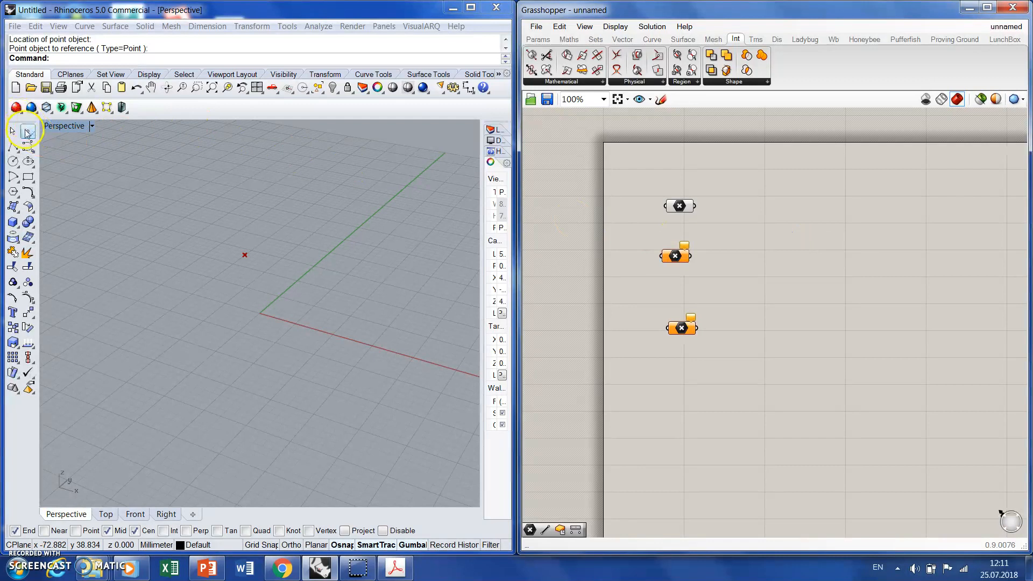
- Place two more point objects in Perspective, one farther back beyond the green axis and one between the red and green axes
{"action": "left_click", "coordinate": [27, 130]}
{"action": "left_click", "coordinate": [314, 221]}
{"action": "left_click", "coordinate": [21, 130]}
{"action": "left_click", "coordinate": [324, 287]}
{"action": "left_click", "coordinate": [64, 195]}
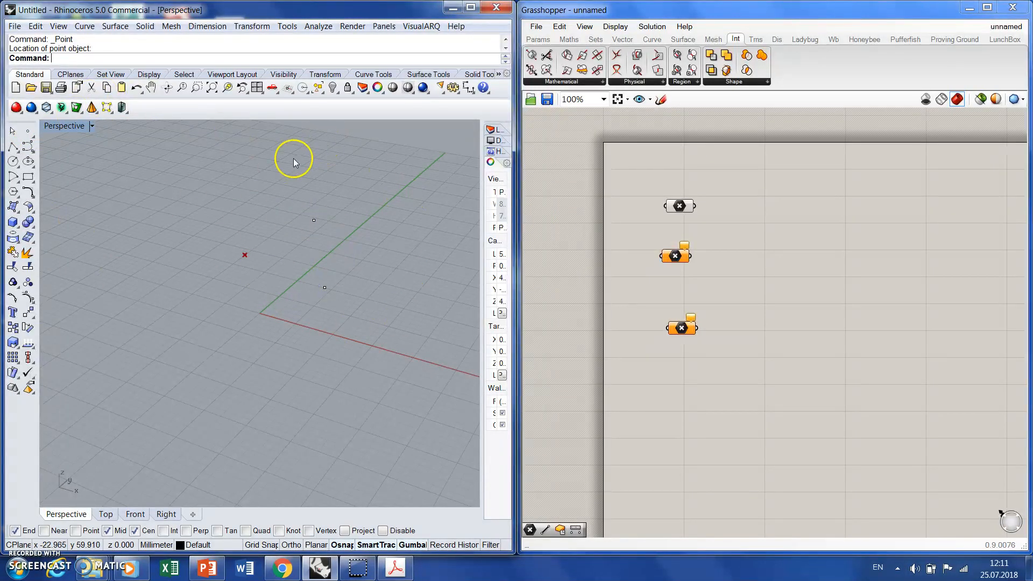
- Set the second Point parameter to reference the farthest-back point object in the Perspective view
{"action": "right_click", "coordinate": [677, 261]}
{"action": "left_click", "coordinate": [735, 434]}
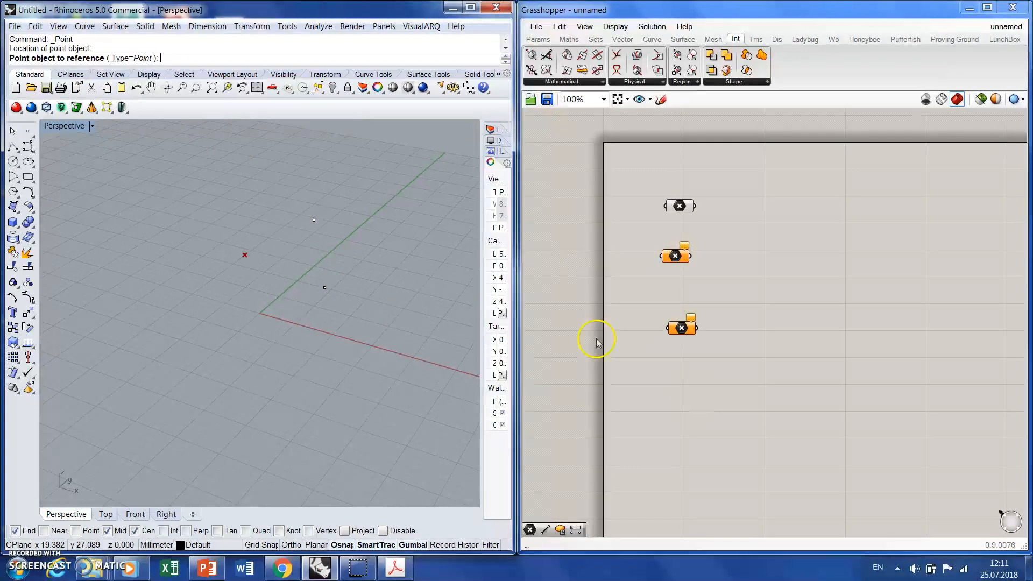
{"action": "left_click", "coordinate": [314, 220]}
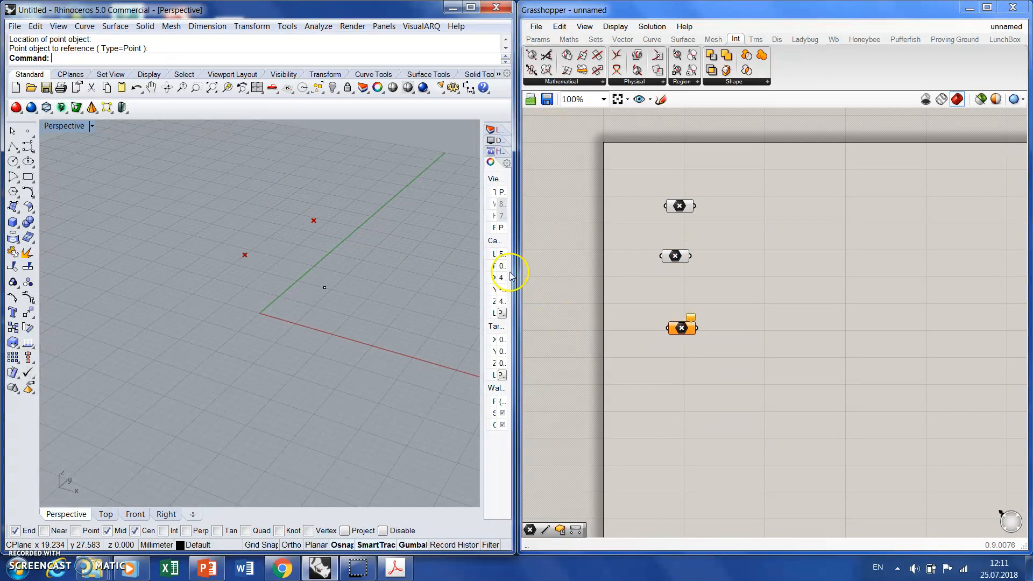
- Set the third Point parameter to reference the point object lying between the red and green axes
{"action": "right_click", "coordinate": [680, 328]}
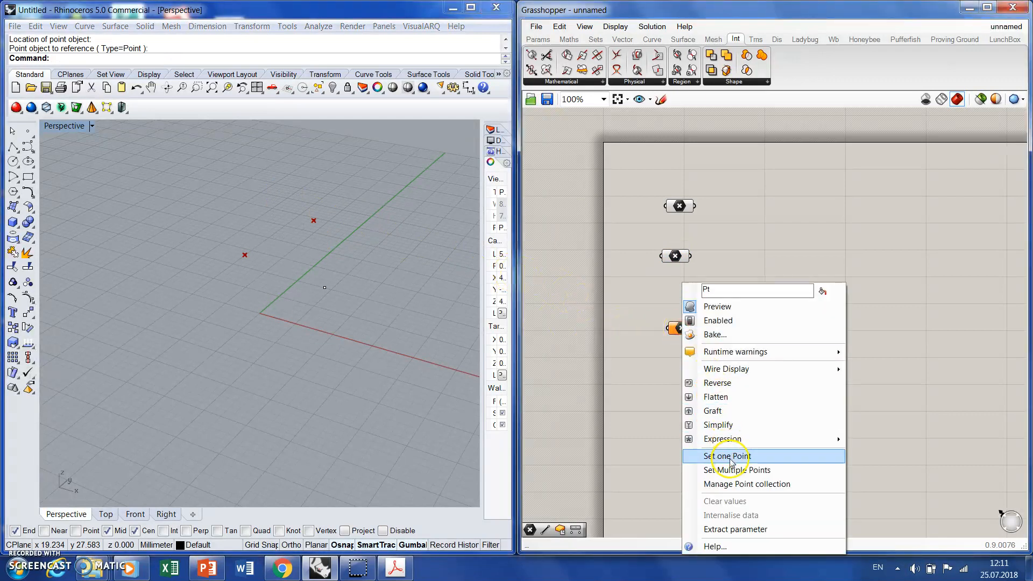
{"action": "left_click", "coordinate": [727, 456]}
{"action": "right_click", "coordinate": [686, 332]}
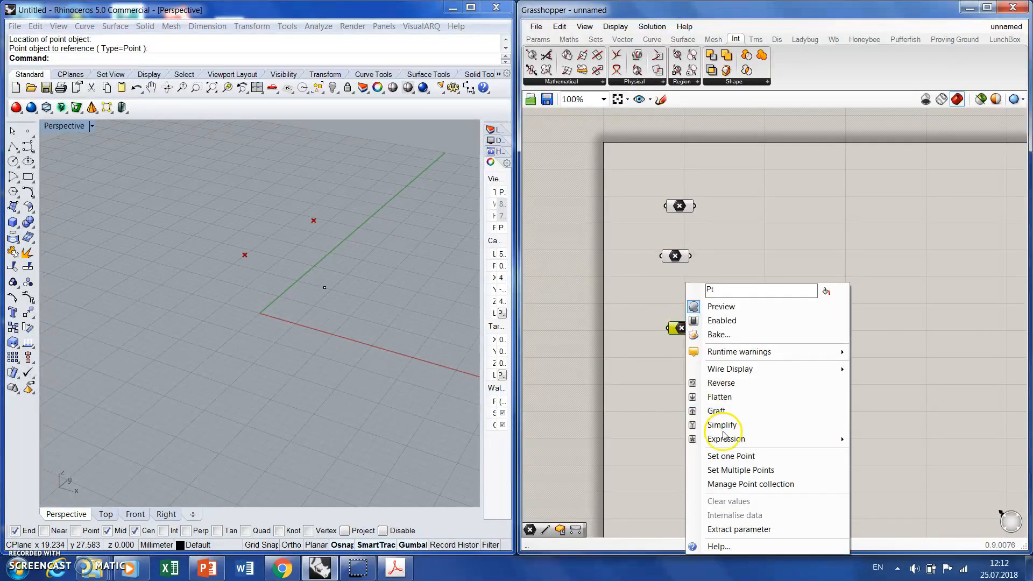
{"action": "left_click", "coordinate": [727, 455]}
{"action": "left_click", "coordinate": [318, 275]}
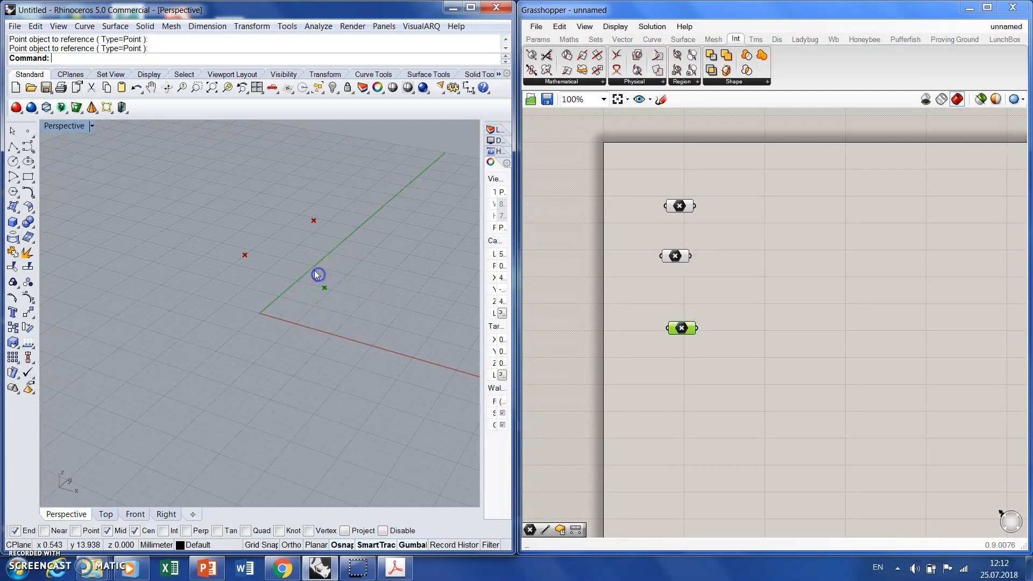
- Move the upper two Point parameters down so all three are stacked closely in one column
{"action": "left_click", "coordinate": [653, 371]}
{"action": "left_click_drag", "start_coordinate": [675, 256], "coordinate": [681, 306]}
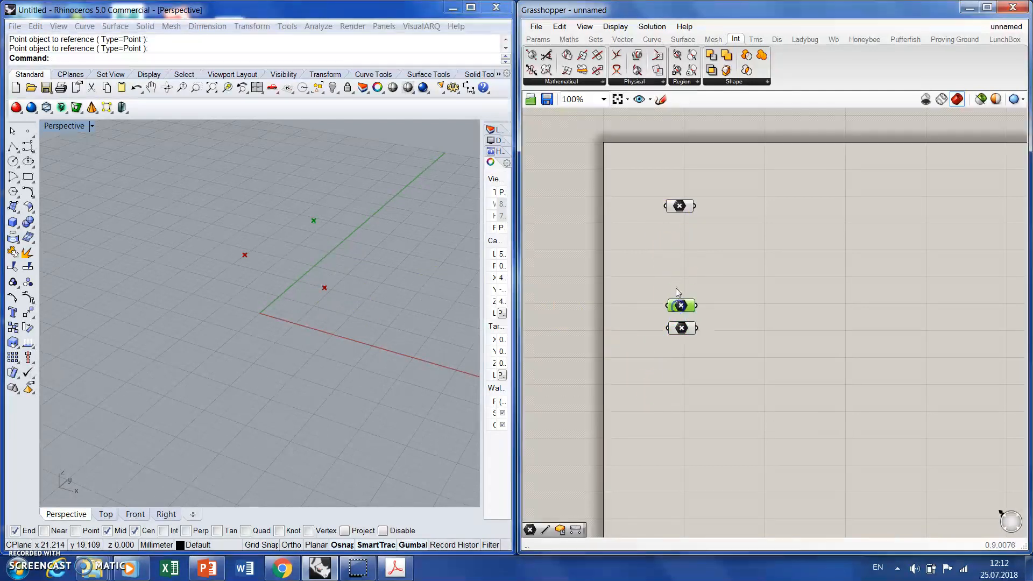
{"action": "left_click_drag", "start_coordinate": [680, 208], "coordinate": [679, 280]}
{"action": "left_click", "coordinate": [683, 305]}
{"action": "left_click", "coordinate": [686, 328]}
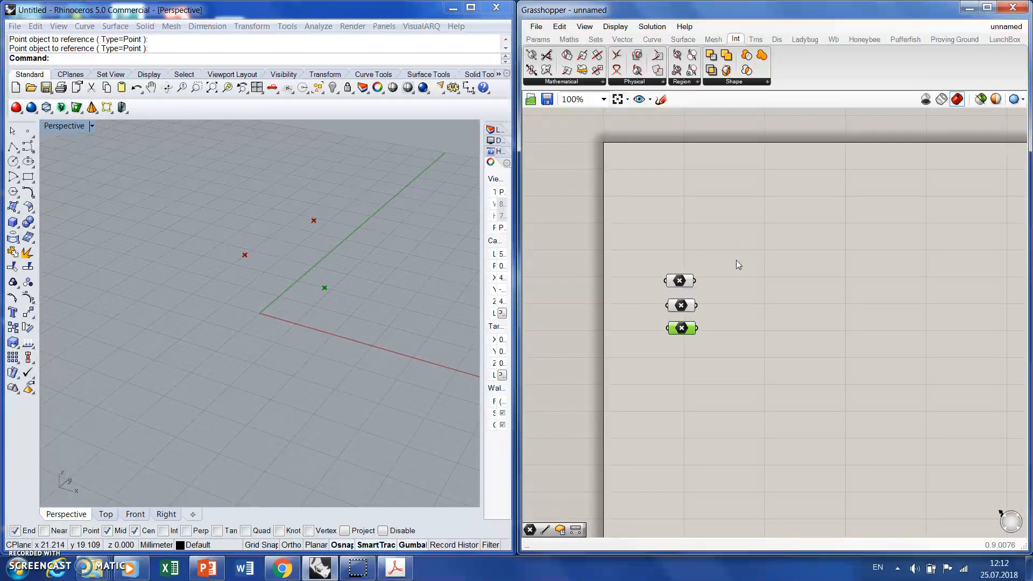
- Add a Line component from the Curve primitives beside the stack of Point parameters
{"action": "left_click", "coordinate": [652, 40]}
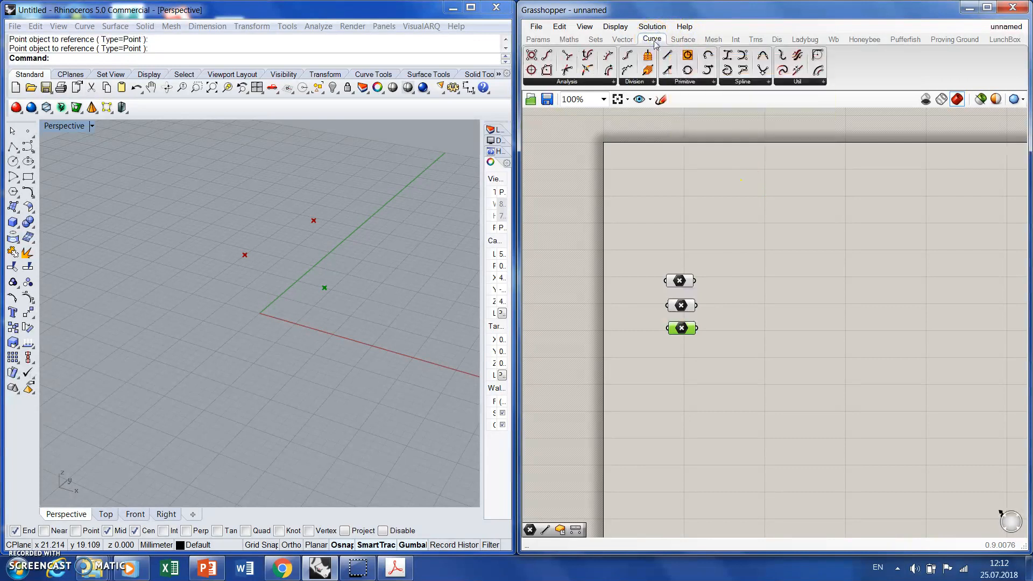
{"action": "left_click_drag", "start_coordinate": [671, 60], "coordinate": [754, 290]}
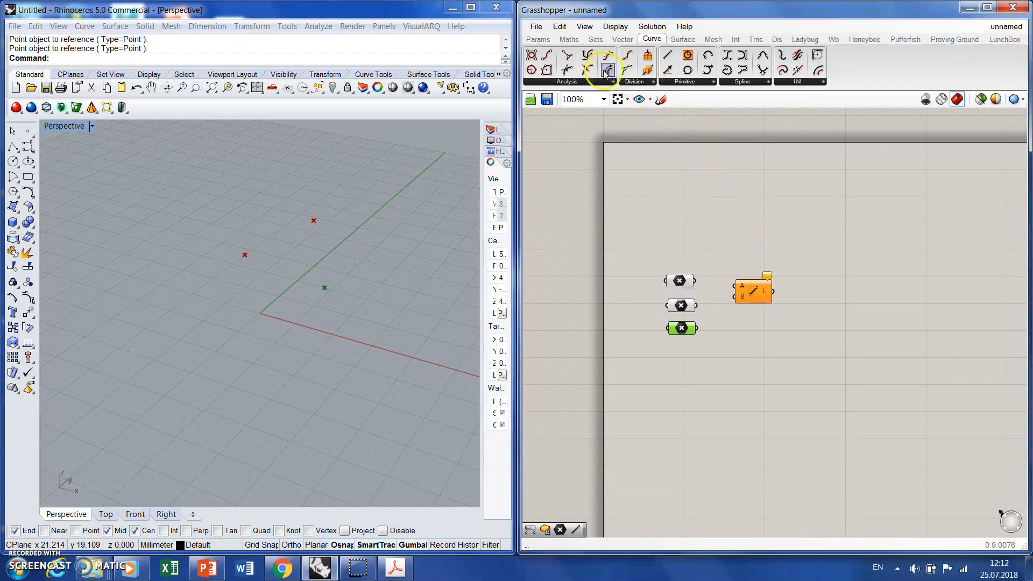
{"action": "left_click", "coordinate": [538, 39]}
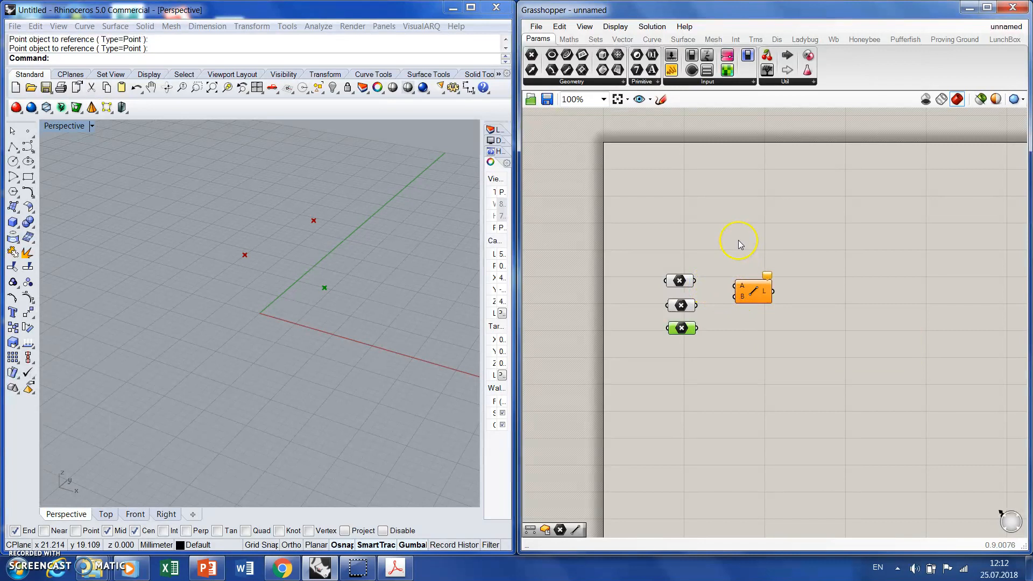
- Duplicate the Line component twice and arrange the copies in a column beneath the original
{"action": "left_click", "coordinate": [760, 292]}
{"action": "key", "text": "ctrl+c"}
{"action": "key", "text": "ctrl+v"}
{"action": "left_click_drag", "start_coordinate": [766, 306], "coordinate": [761, 366]}
{"action": "key", "text": "ctrl+v"}
{"action": "left_click_drag", "start_coordinate": [746, 318], "coordinate": [746, 318]}
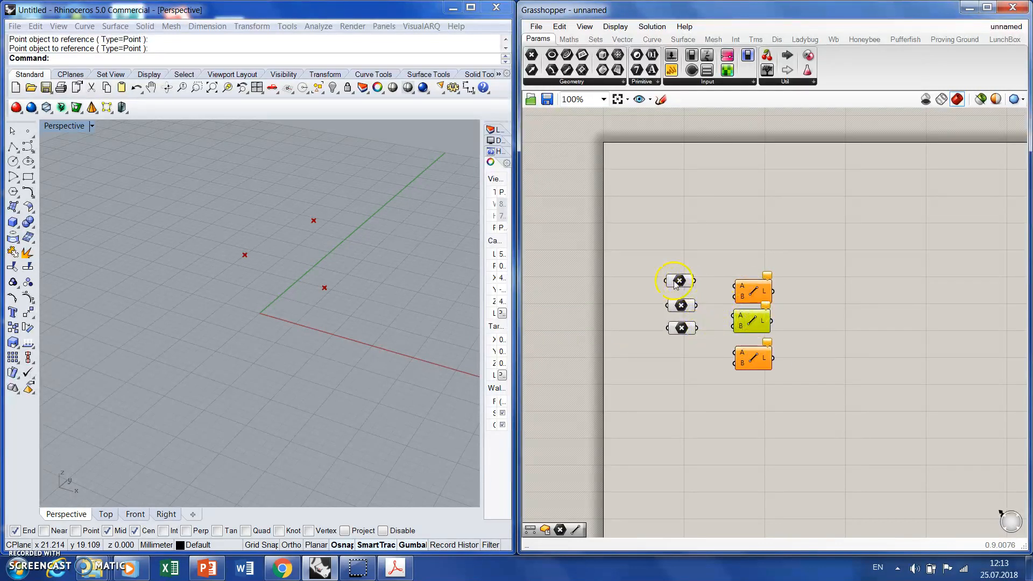
- Connect the first Point parameter to input A and the second to input B of the topmost Line component
{"action": "mouse_move", "coordinate": [698, 283]}
{"action": "left_mouse_down"}
{"action": "mouse_move", "coordinate": [734, 286]}
{"action": "mouse_move", "coordinate": [728, 303]}
{"action": "mouse_move", "coordinate": [734, 296]}
{"action": "left_mouse_up"}
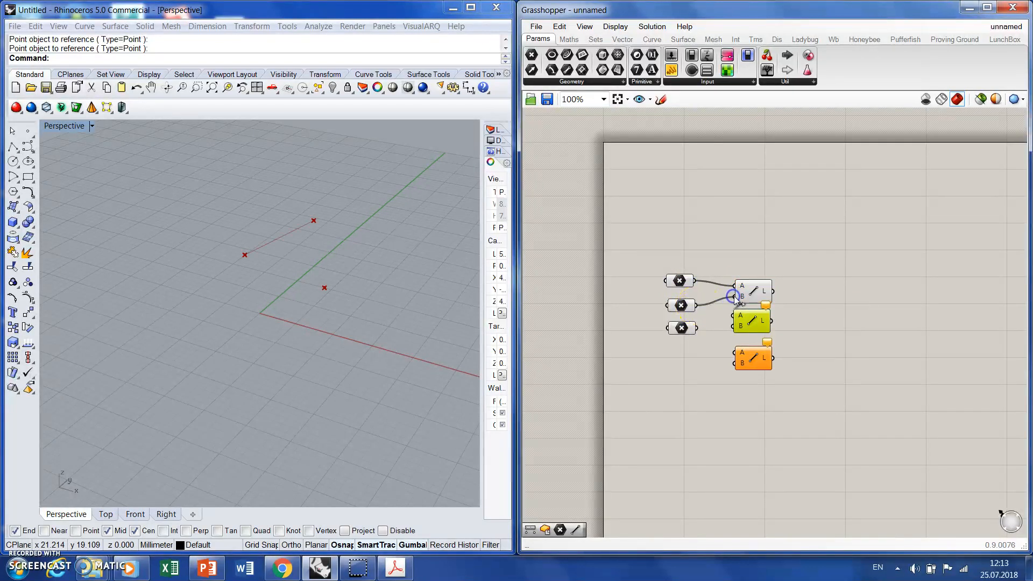
{"action": "left_click", "coordinate": [756, 294]}
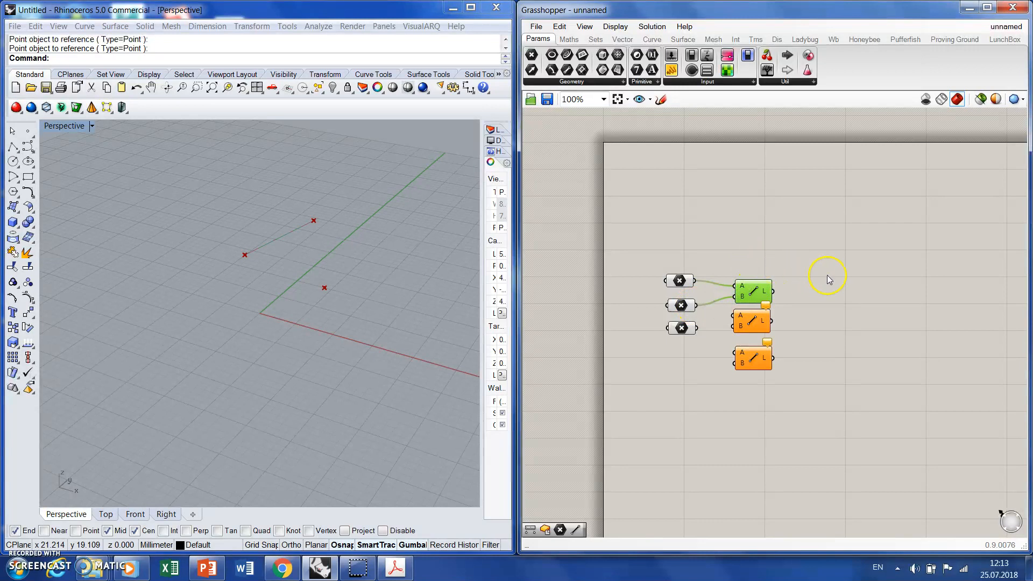
{"action": "mouse_move", "coordinate": [764, 296]}
{"action": "left_click", "coordinate": [766, 257]}
{"action": "left_click", "coordinate": [757, 297]}
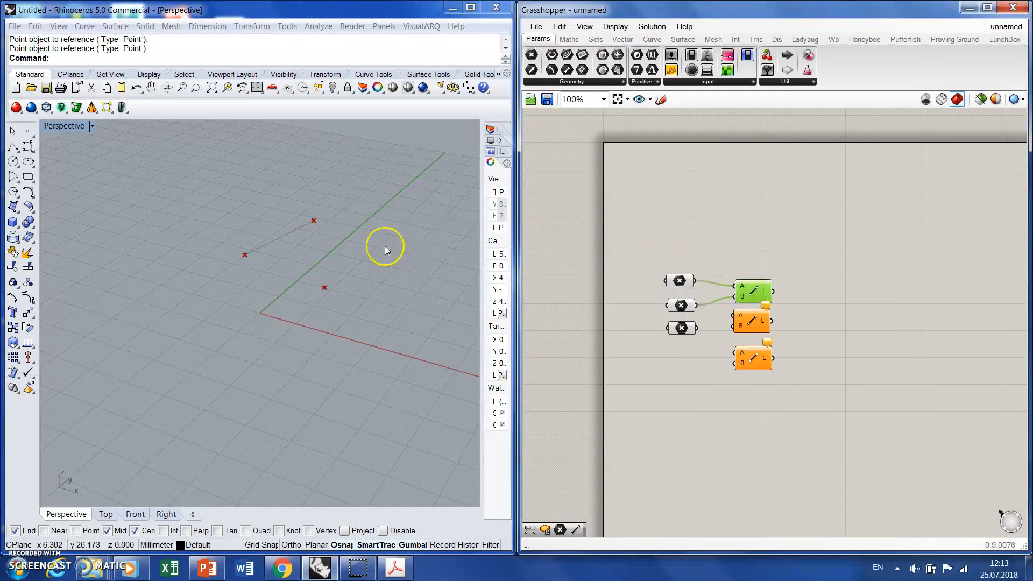
{"action": "left_click", "coordinate": [726, 220]}
- Connect the second Point parameter to input A and the third to input B of the middle Line component
{"action": "left_click_drag", "start_coordinate": [696, 305], "coordinate": [733, 326]}
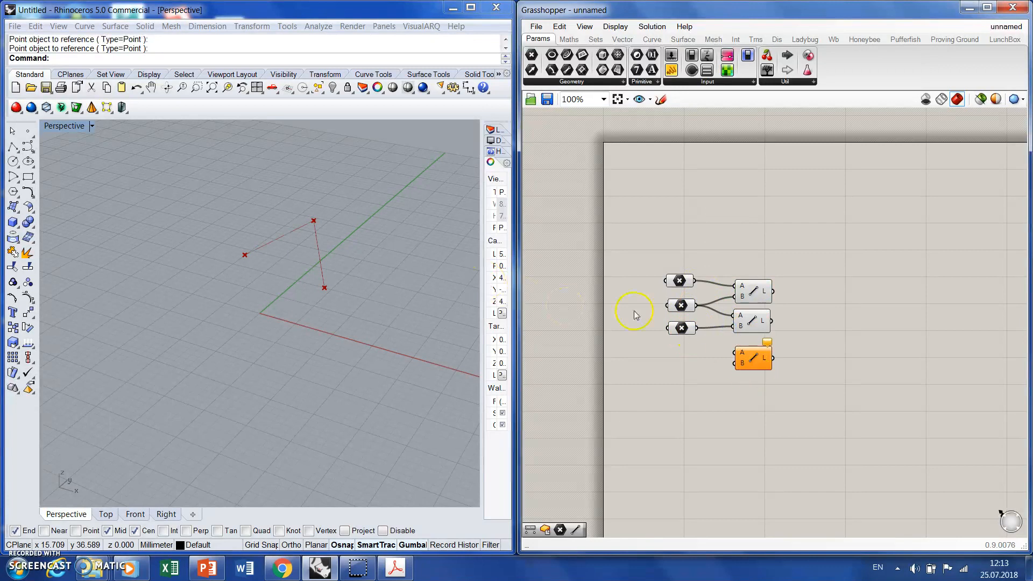
{"action": "left_click", "coordinate": [755, 317]}
{"action": "left_click", "coordinate": [819, 324]}
- Connect the third Point parameter to input A and the first to input B of the lowest Line component
{"action": "left_click_drag", "start_coordinate": [696, 328], "coordinate": [734, 353]}
{"action": "left_click_drag", "start_coordinate": [695, 280], "coordinate": [735, 363]}
{"action": "left_click", "coordinate": [826, 347]}
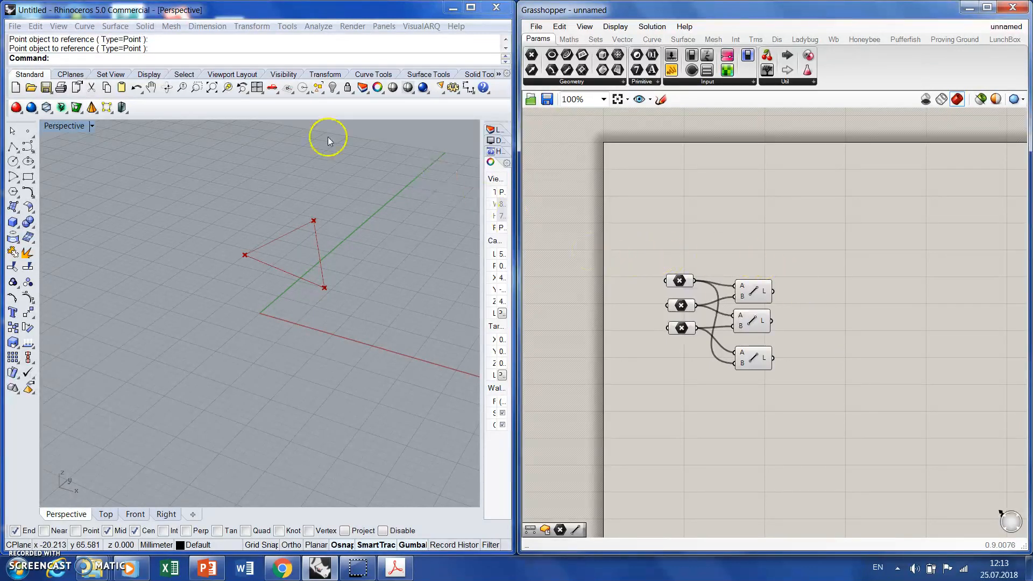
- Move the triangle's farthest-back point object across and farther back along the green axis in the Perspective view
{"action": "left_click", "coordinate": [315, 220]}
{"action": "left_click_drag", "start_coordinate": [327, 209], "coordinate": [429, 221]}
{"action": "left_click", "coordinate": [426, 205]}
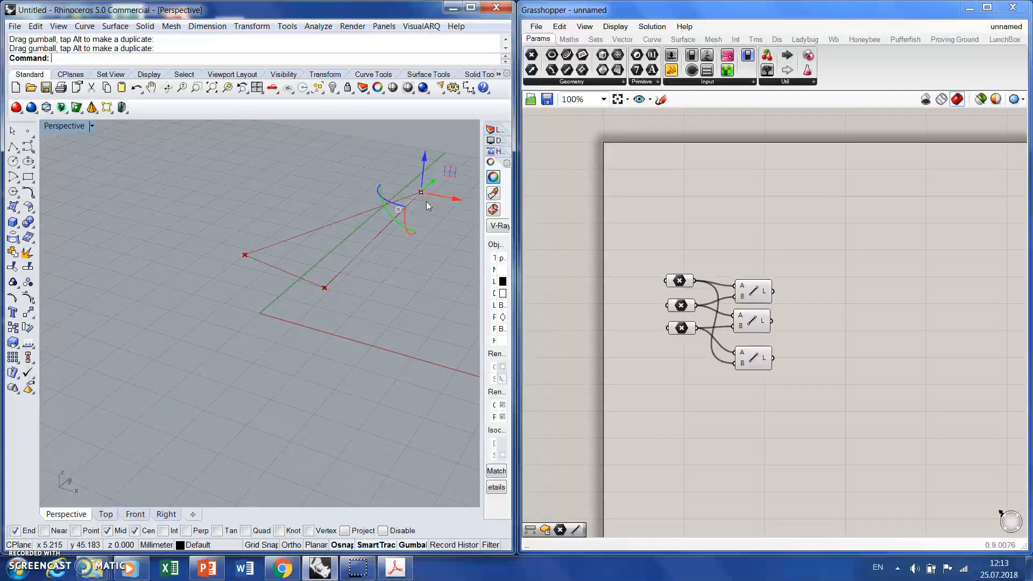
{"action": "left_click", "coordinate": [437, 247]}
{"action": "left_click", "coordinate": [390, 294]}
- Shift the triangle's front point object along the red axis direction and bring the farthest-back point object closer to it
{"action": "left_click", "coordinate": [322, 285]}
{"action": "left_click_drag", "start_coordinate": [342, 293], "coordinate": [387, 315]}
{"action": "left_click", "coordinate": [421, 192]}
{"action": "left_click_drag", "start_coordinate": [424, 164], "coordinate": [370, 236]}
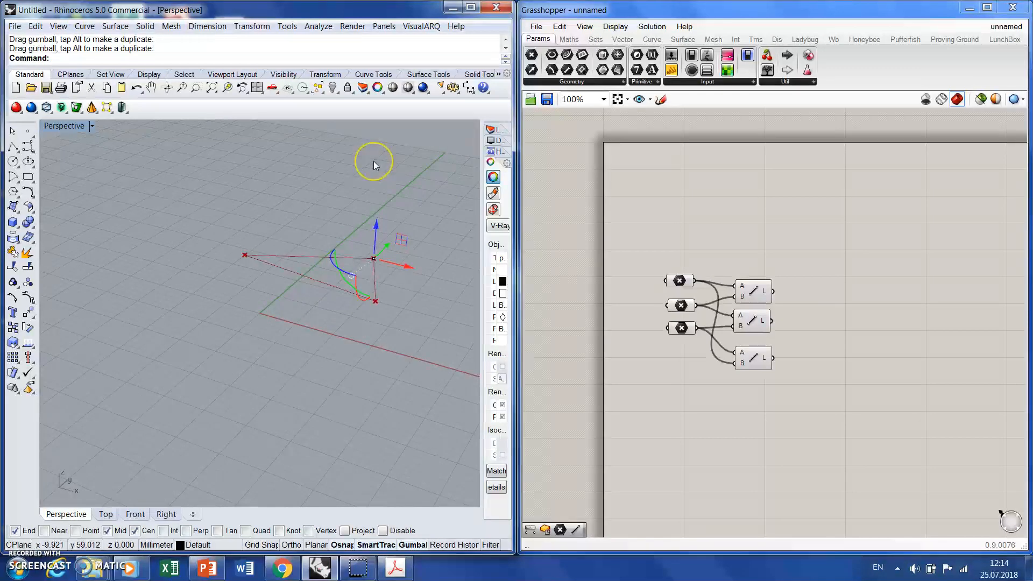